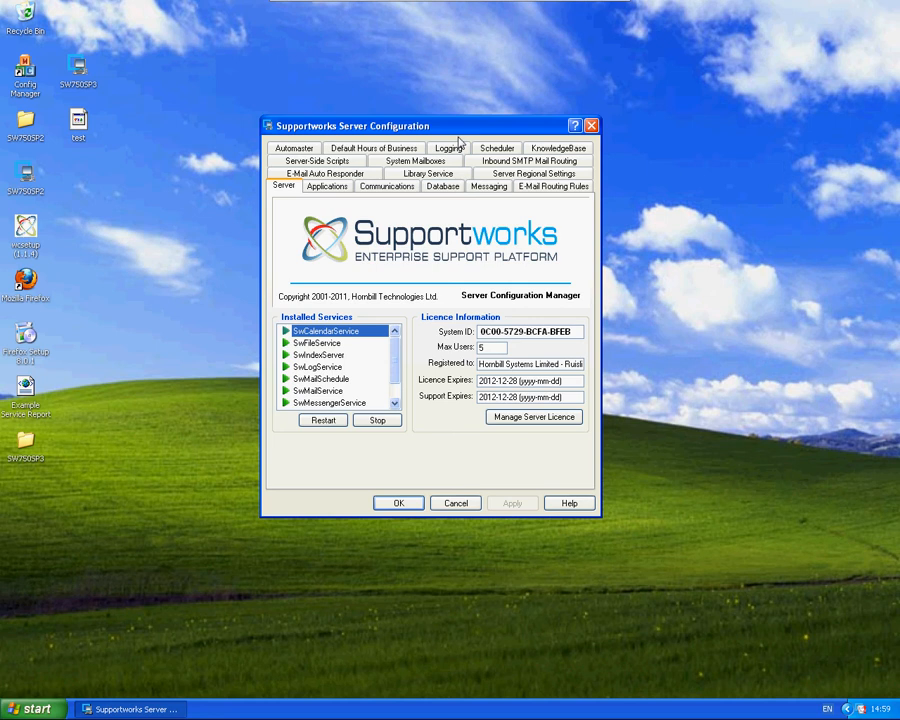
# - Open the e-mail routing rule with the condition subject LIKE '?%' and move its dialog clear of the rules list
pyautogui.click(555, 193)
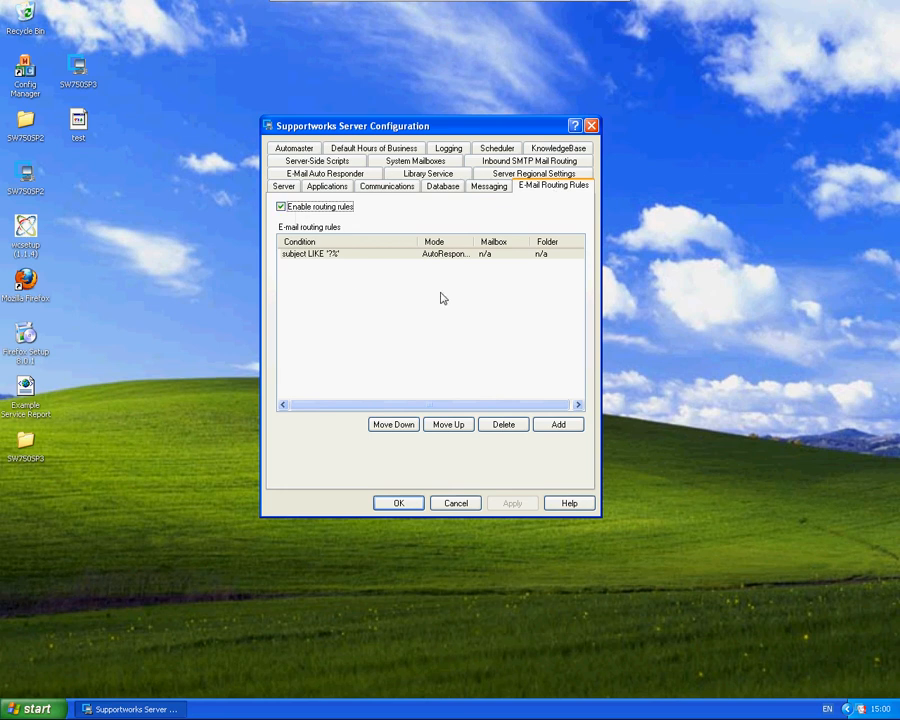
pyautogui.click(349, 257)
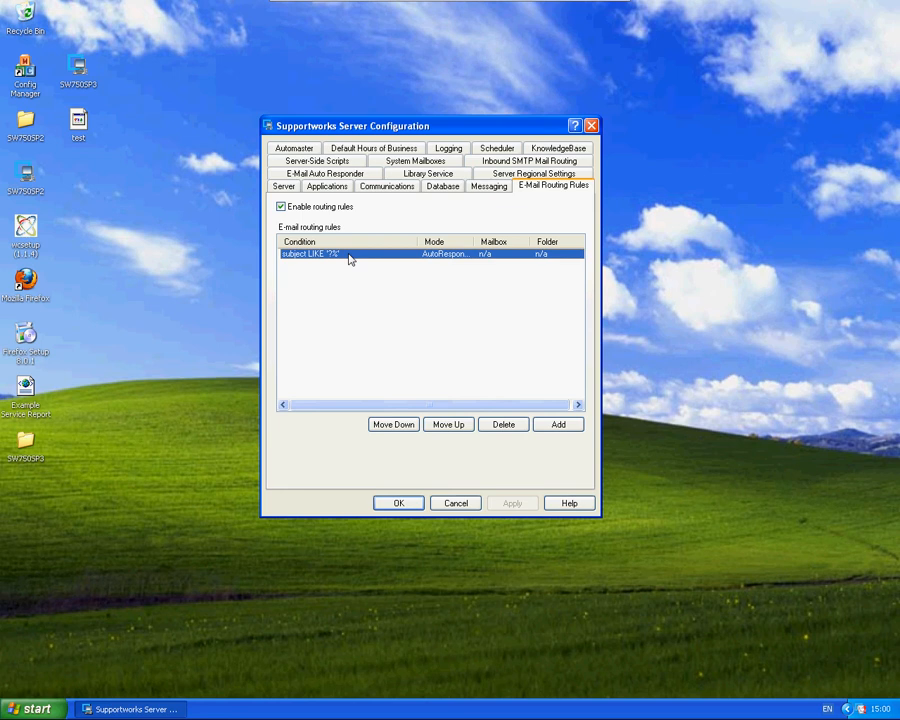
pyautogui.doubleClick(360, 257)
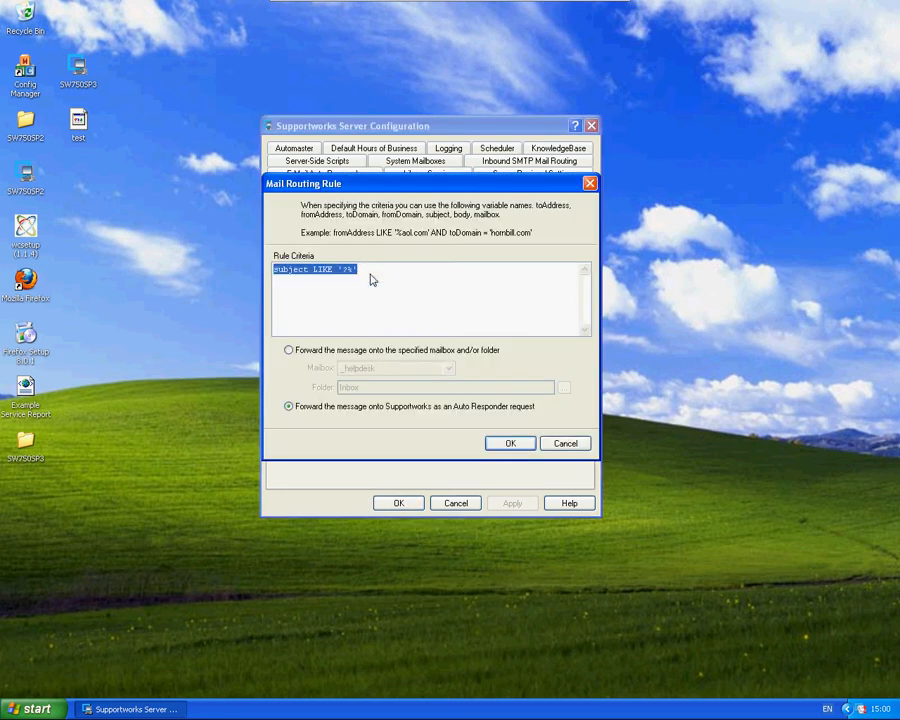
pyautogui.click(373, 281)
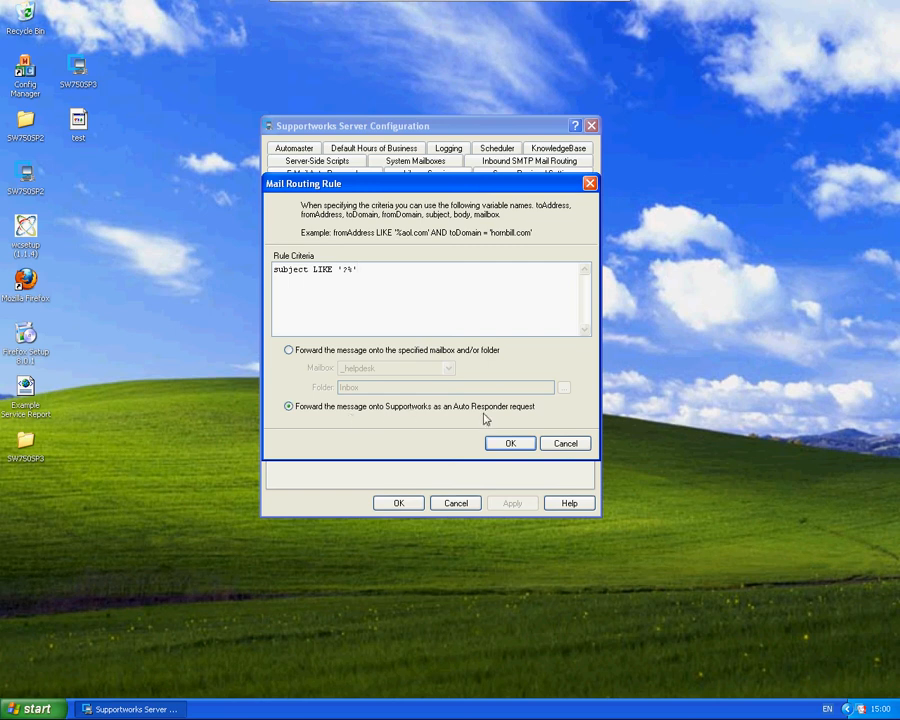
pyautogui.moveTo(386, 184); pyautogui.dragTo(392, 284)
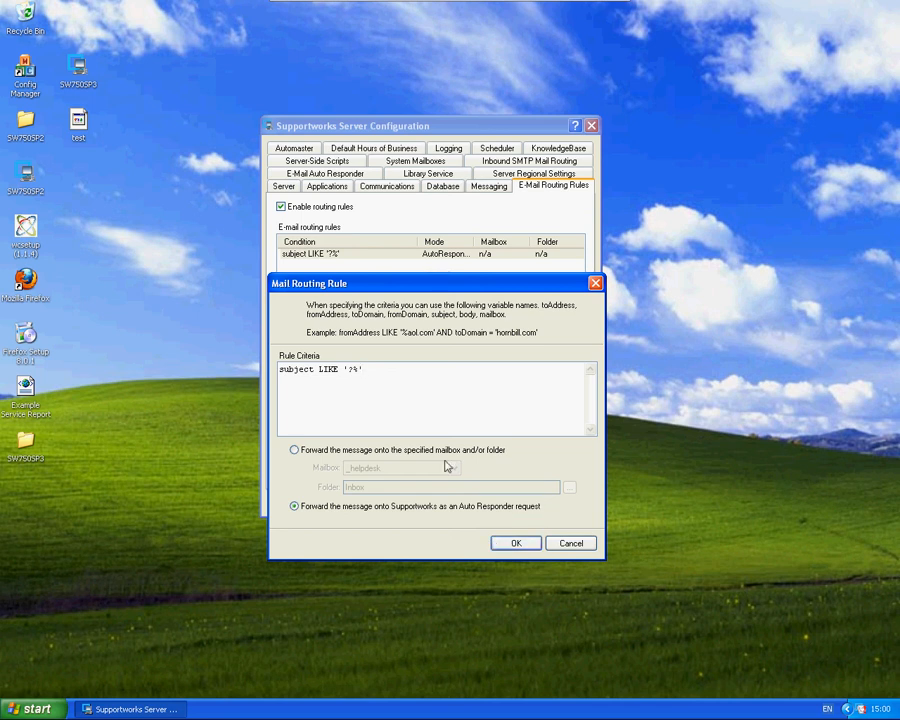
# - Examine the routing rule's criteria text, especially the wildcard in the subject pattern, and accept the rule as it is
pyautogui.moveTo(376, 398); pyautogui.dragTo(271, 393)
pyautogui.click(404, 393)
pyautogui.doubleClick(357, 370)
pyautogui.click(357, 372)
pyautogui.doubleClick(357, 371)
pyautogui.click(383, 374)
pyautogui.click(511, 544)
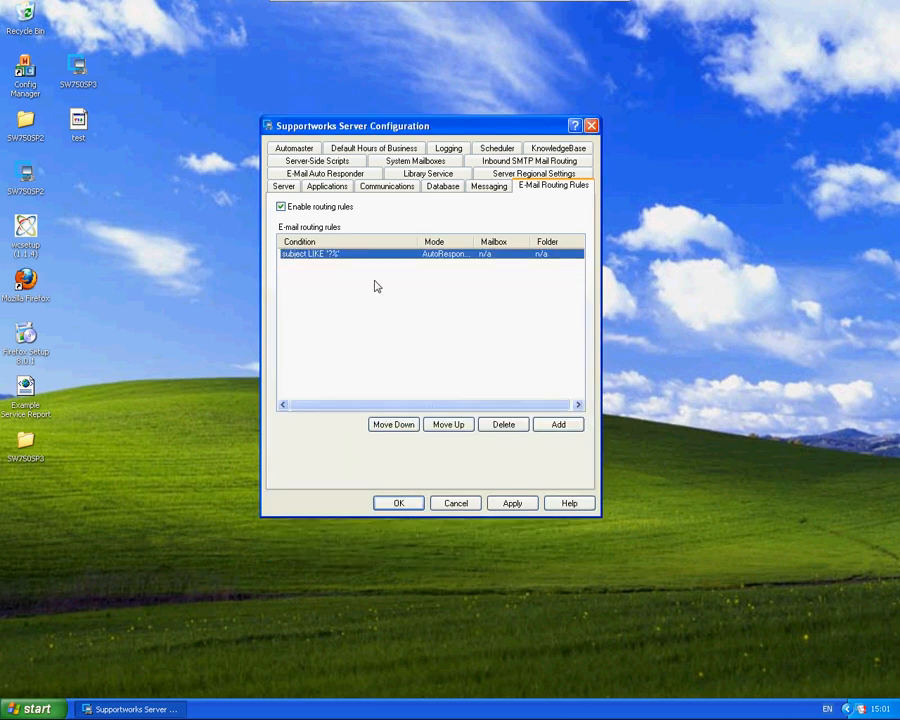
# - Examine the condition of the Log New Call auto responder rule against the rules list and close its properties
pyautogui.click(299, 179)
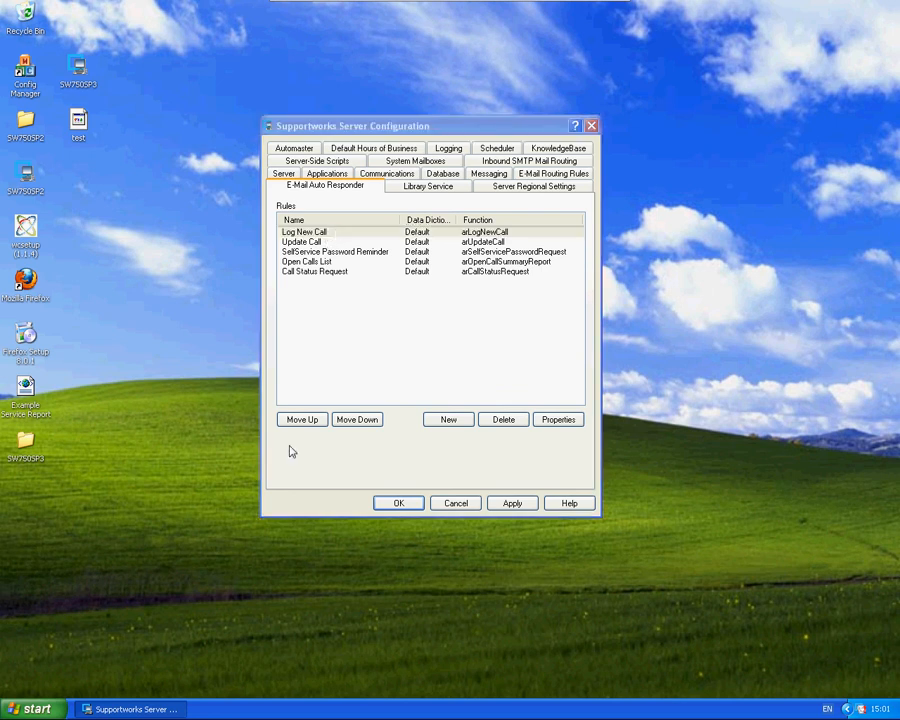
pyautogui.moveTo(538, 236); pyautogui.dragTo(267, 245)
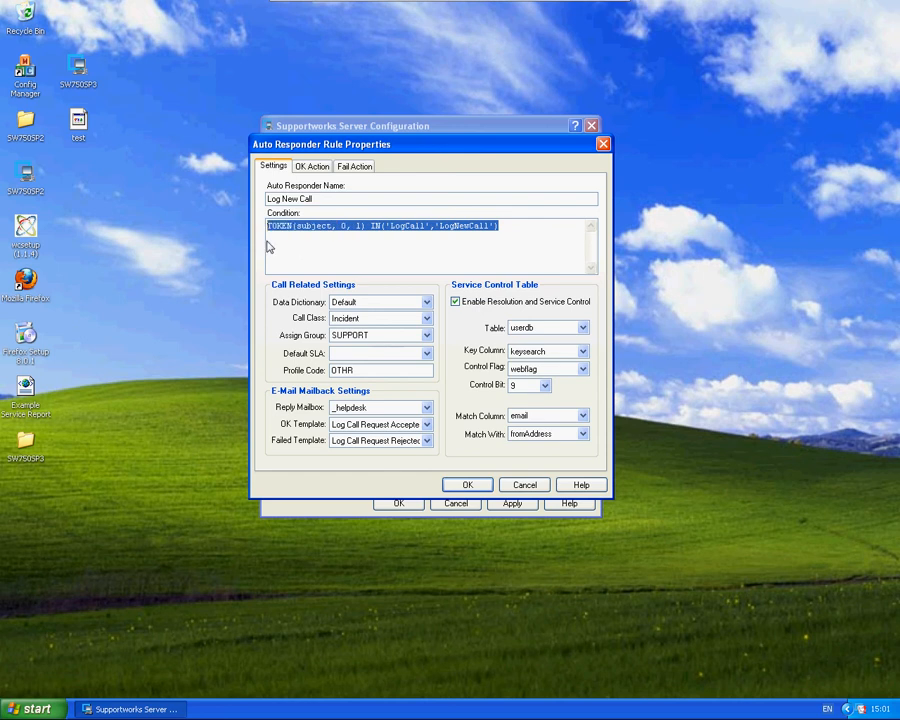
pyautogui.click(527, 240)
pyautogui.moveTo(435, 153); pyautogui.dragTo(612, 141)
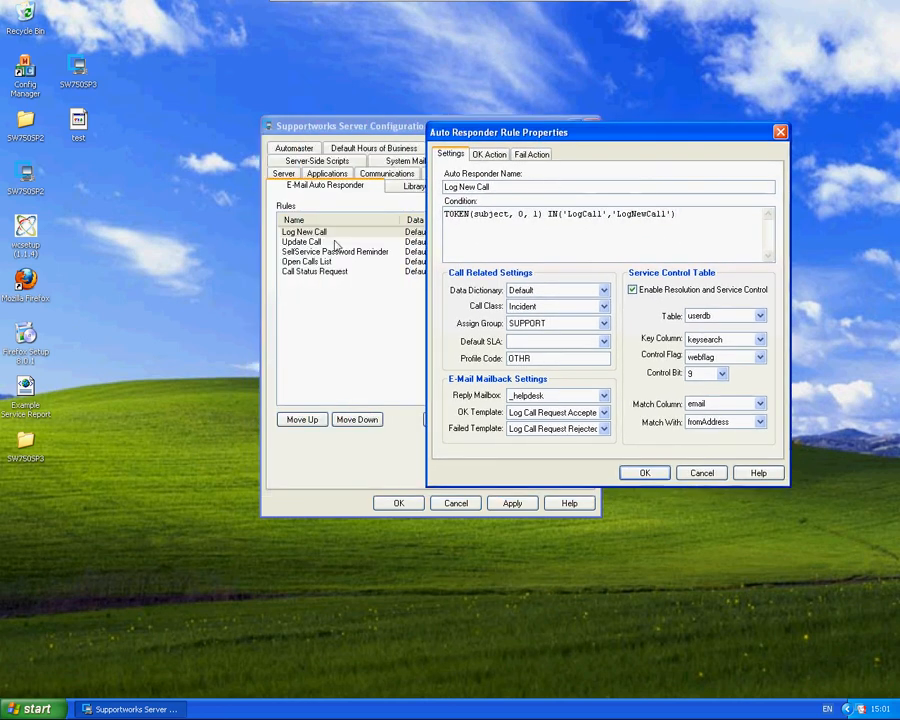
pyautogui.moveTo(687, 227); pyautogui.dragTo(563, 228)
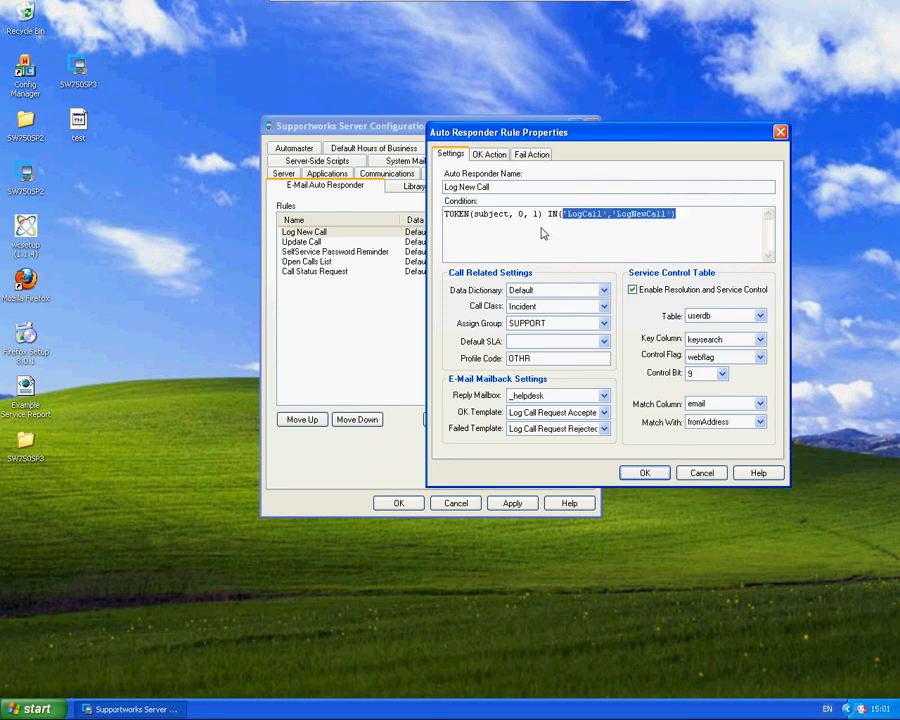
pyautogui.click(701, 237)
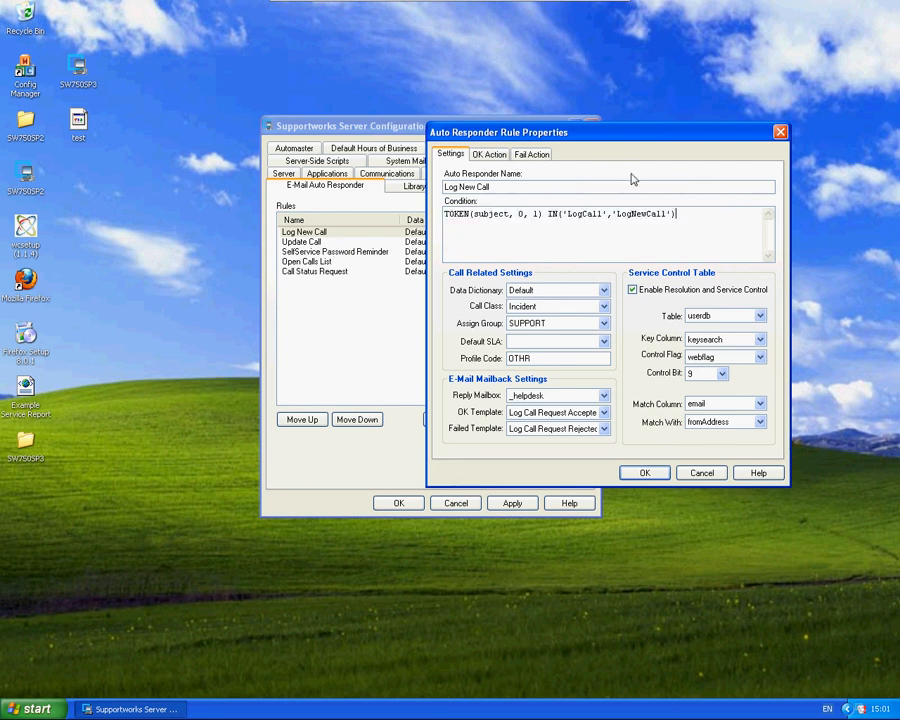
pyautogui.moveTo(604, 138); pyautogui.dragTo(447, 316)
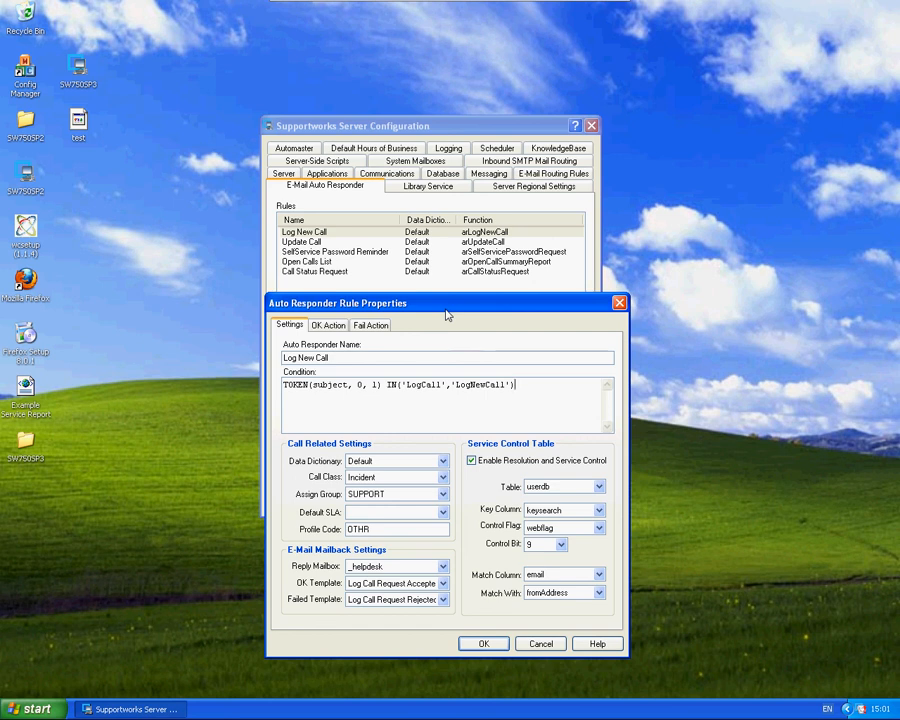
pyautogui.moveTo(534, 404); pyautogui.dragTo(285, 403)
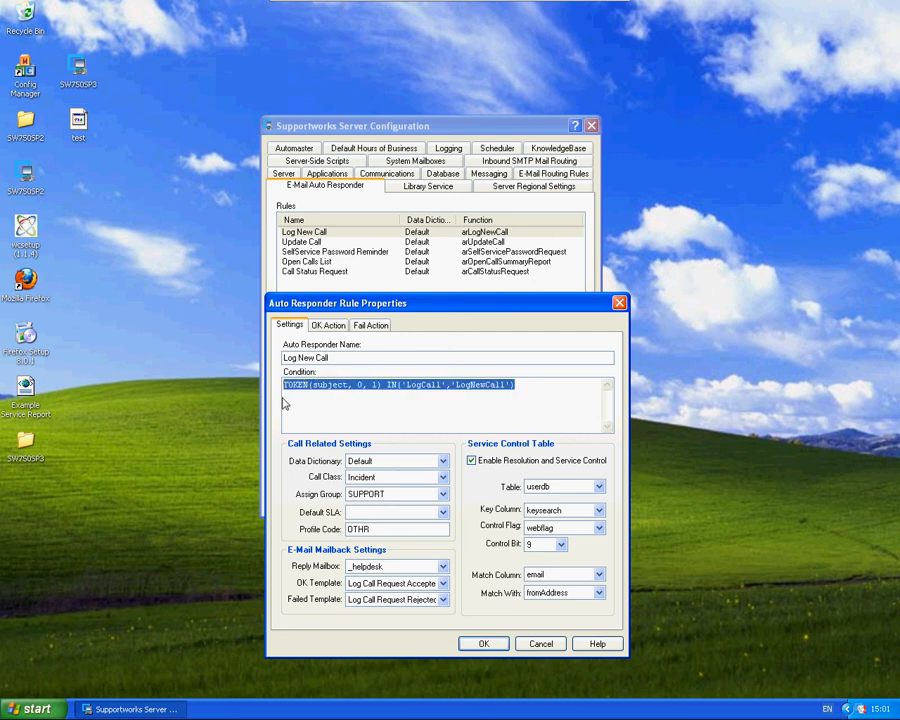
pyautogui.click(534, 398)
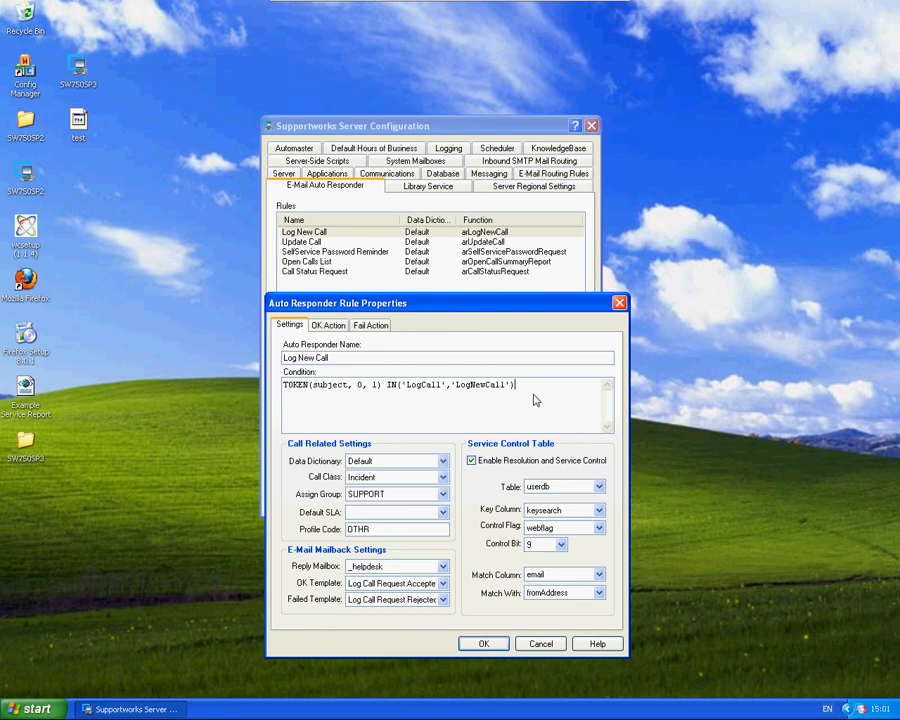
pyautogui.click(619, 302)
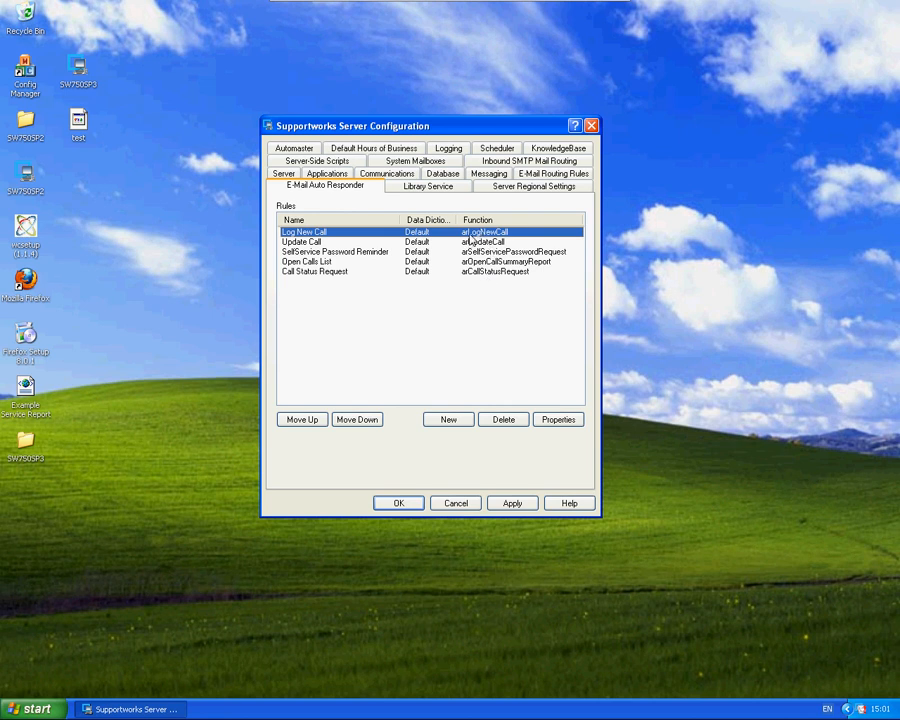
# - Review the OK action and its parameter mapping for the Log New Call rule, and leave without saving
pyautogui.doubleClick(346, 232)
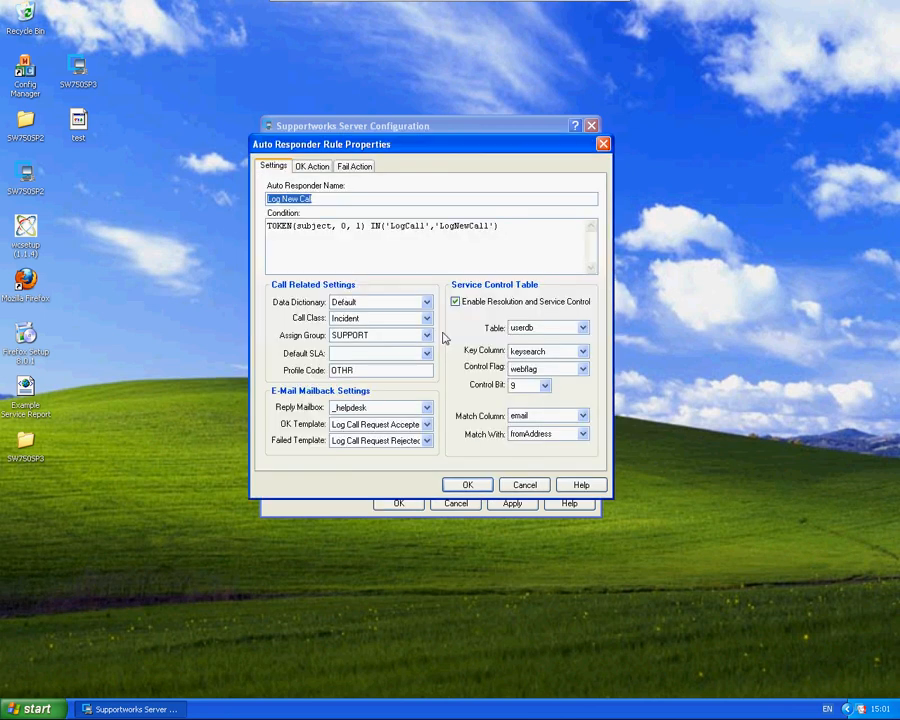
pyautogui.click(528, 247)
pyautogui.click(313, 167)
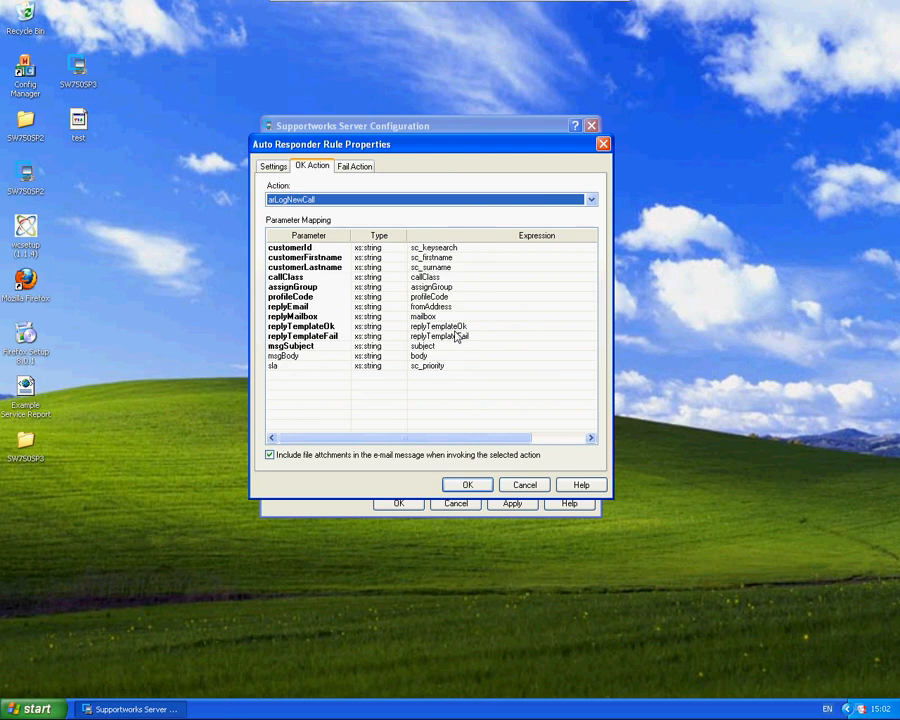
pyautogui.click(524, 484)
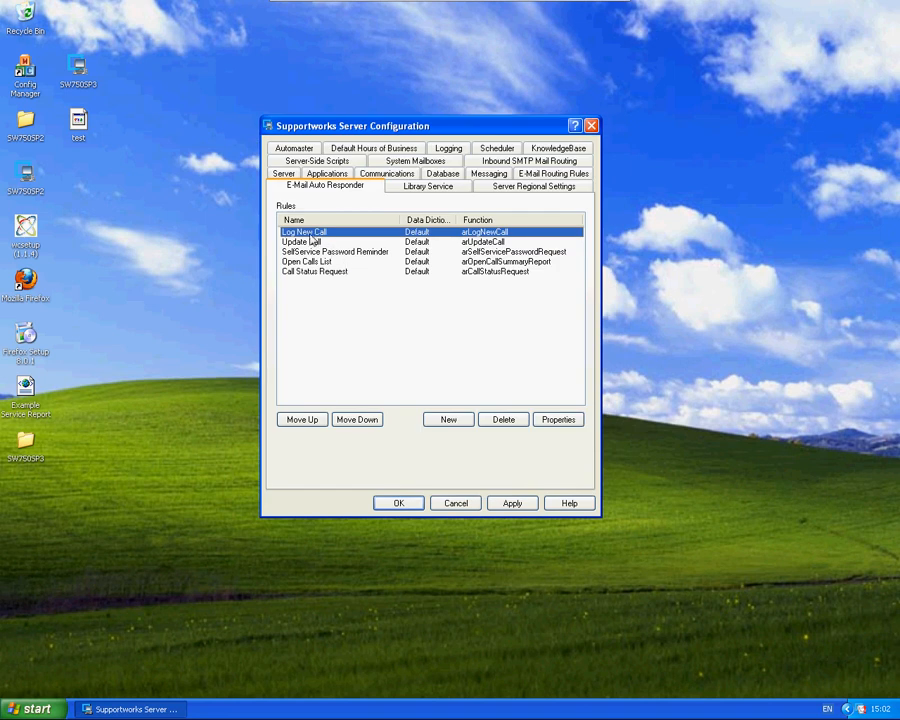
# - Look through the Update Call, SelfService Password Reminder and Open Calls List entries in the auto responder rules
pyautogui.click(311, 241)
pyautogui.click(315, 251)
pyautogui.click(318, 261)
pyautogui.press('Up')
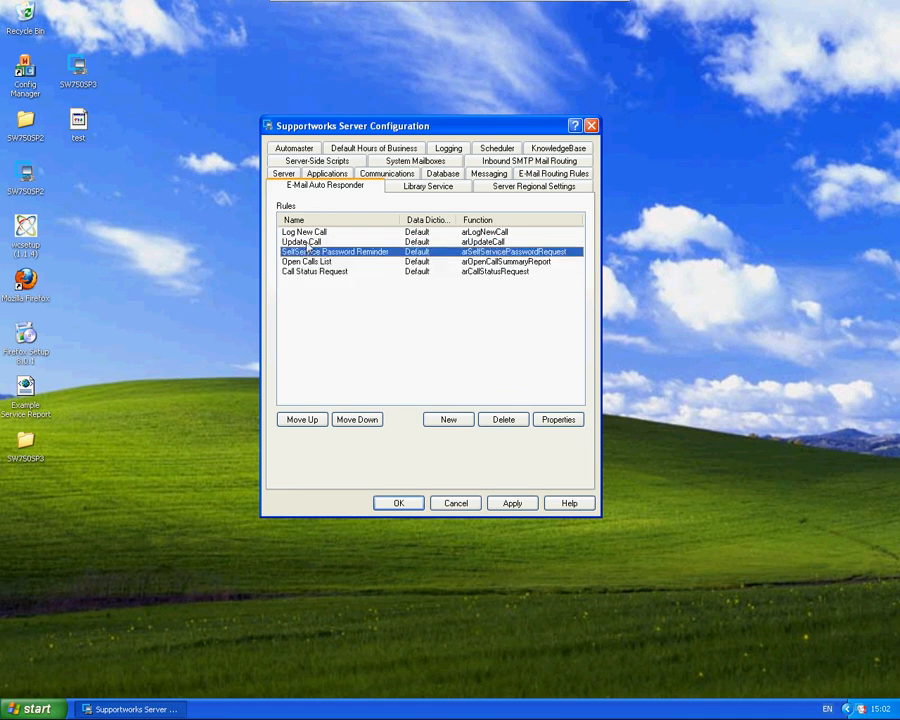
pyautogui.press('Up')
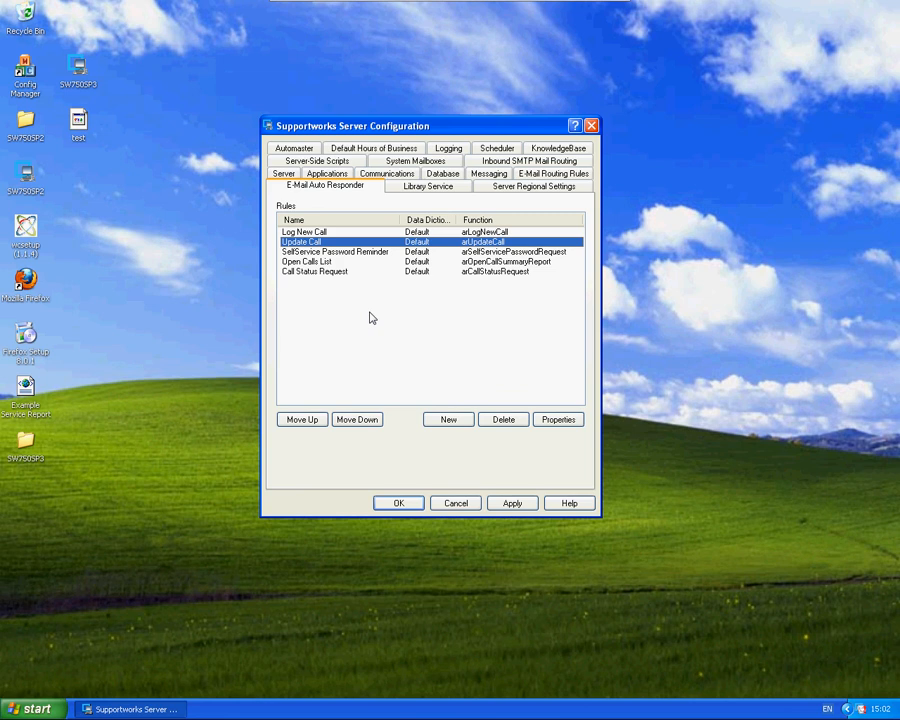
# - Review the Log New Call rule's settings again without saving, and switch to the Email Autoresponder - Routing slide in PowerPoint
pyautogui.doubleClick(303, 232)
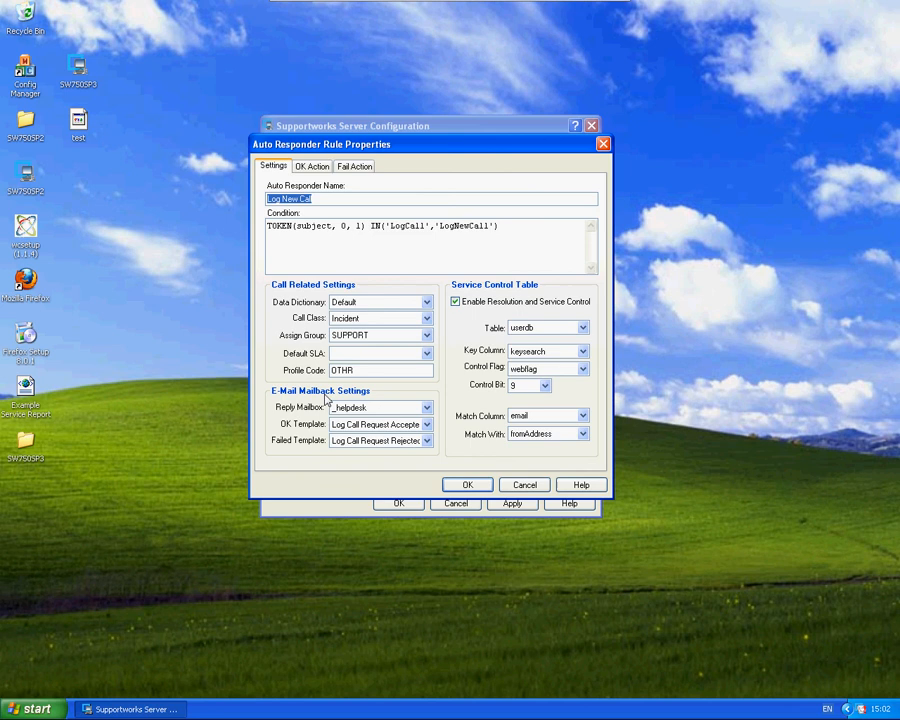
pyautogui.click(522, 484)
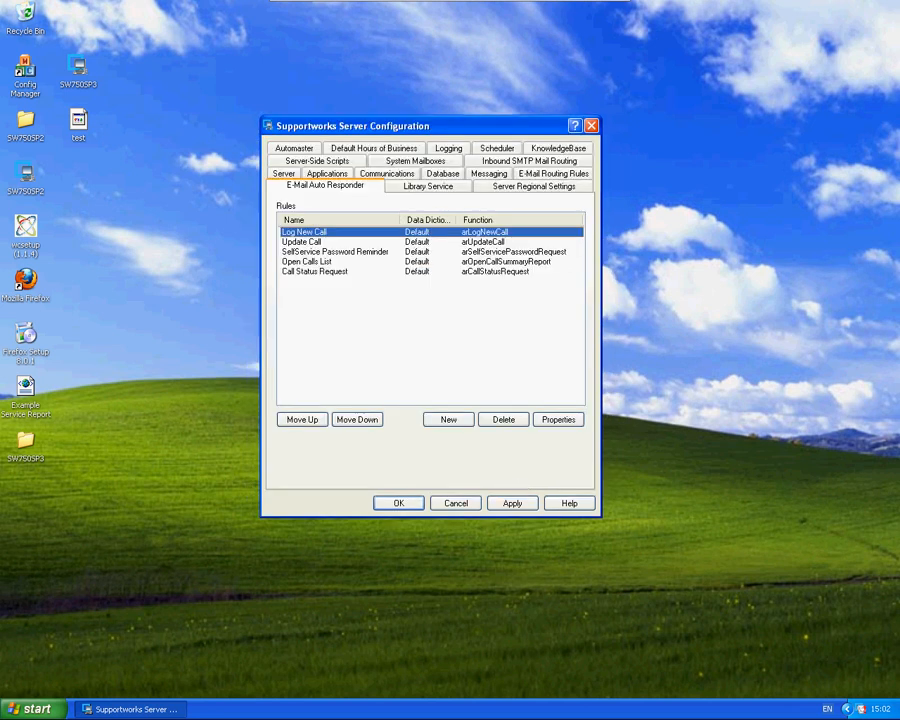
pyautogui.hotkey('alt', 'Tab')
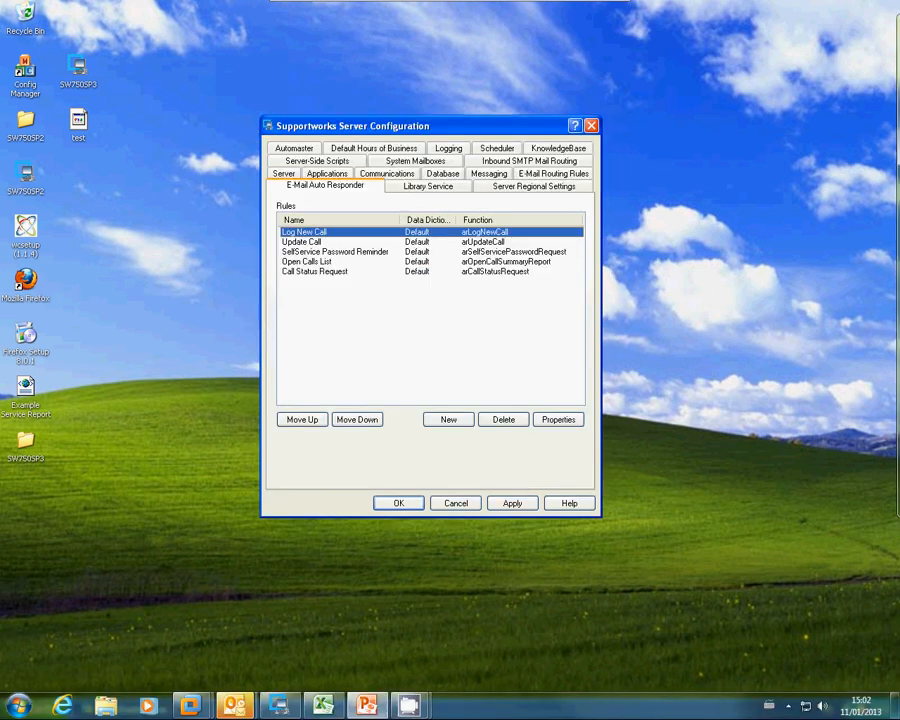
pyautogui.hotkey('alt', 'Tab')
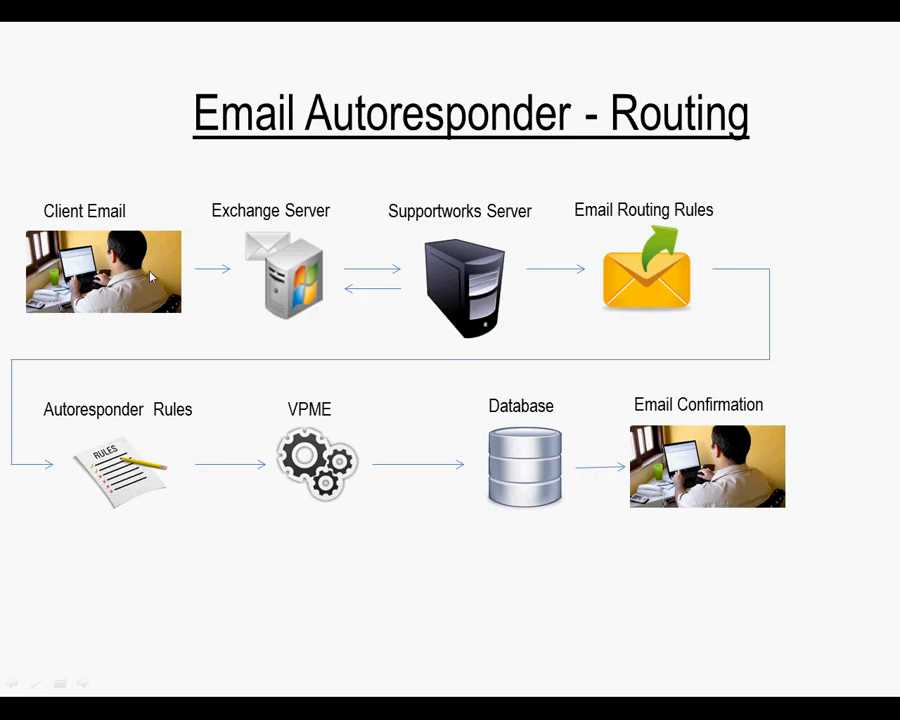